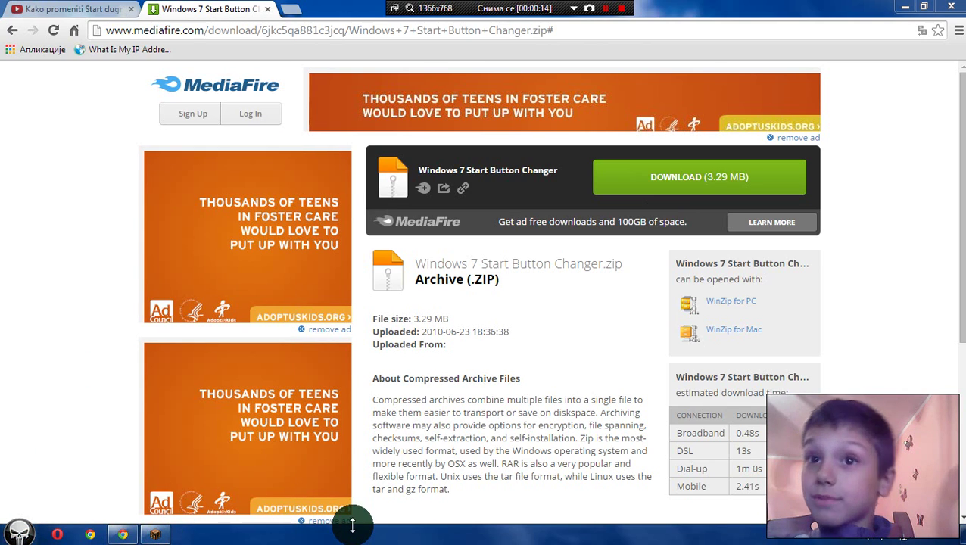
Copy the address of the MediaFire page and request the download of Windows 7 Start Button Changer.zip.
{"action": "right_click", "coordinate": [603, 36]}
{"action": "left_click", "coordinate": [631, 80]}
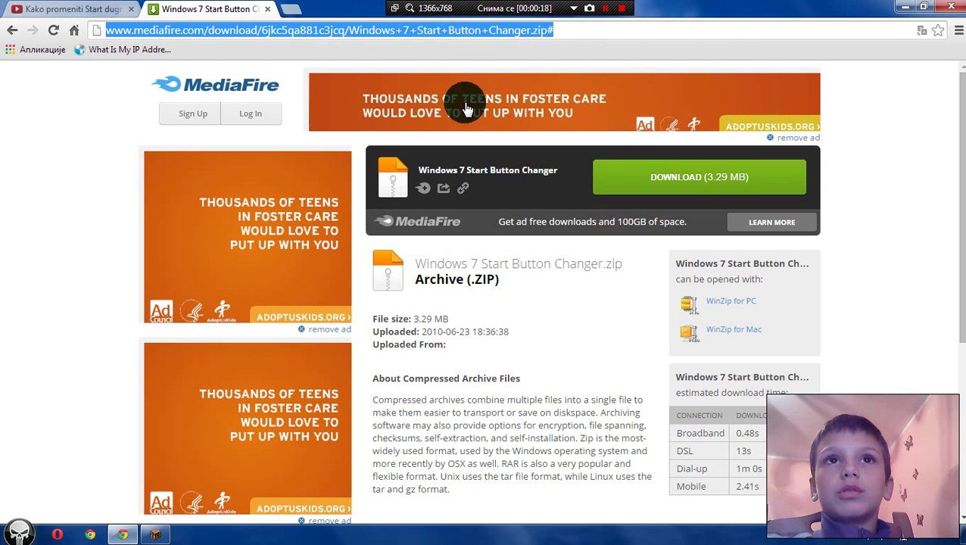
{"action": "left_click", "coordinate": [58, 200]}
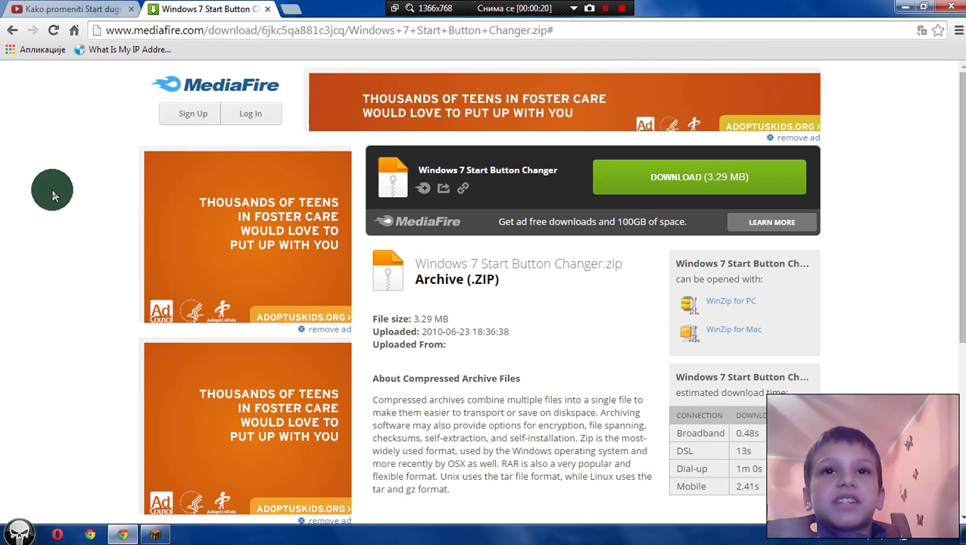
{"action": "left_click", "coordinate": [664, 181]}
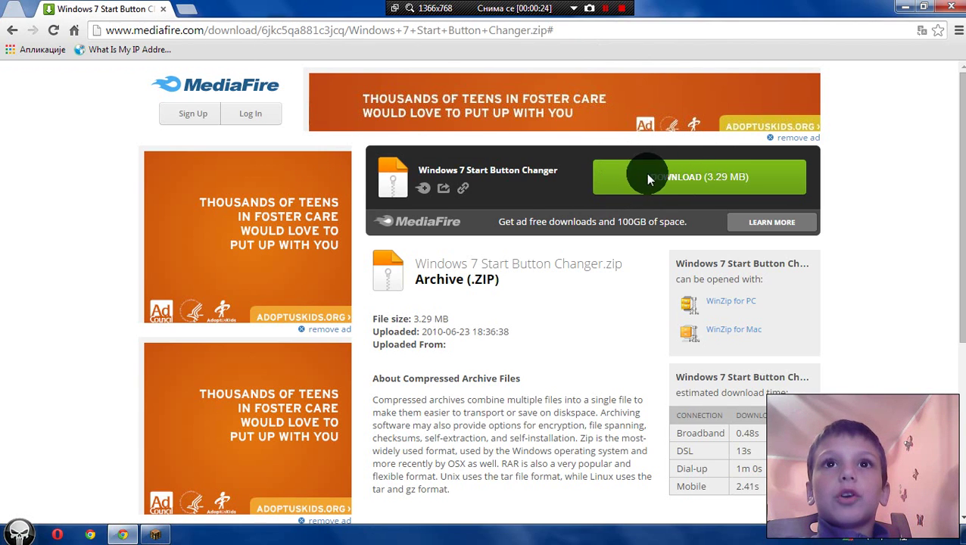
Minimize the browser and move the Windows 7 Start Button Changer archive to an empty desktop area, away from the two javaw videos.
{"action": "left_click", "coordinate": [904, 10]}
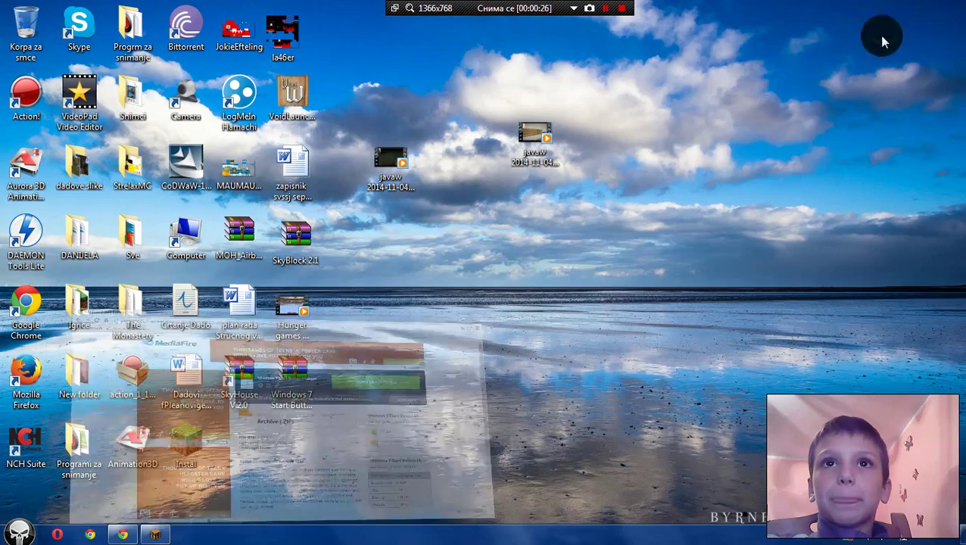
{"action": "key", "text": "alt+Tab"}
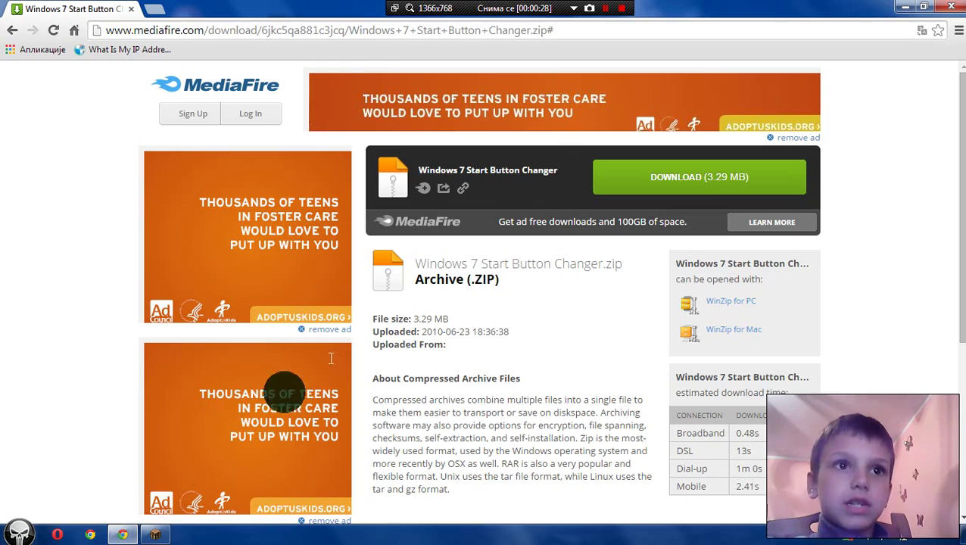
{"action": "left_click", "coordinate": [905, 9]}
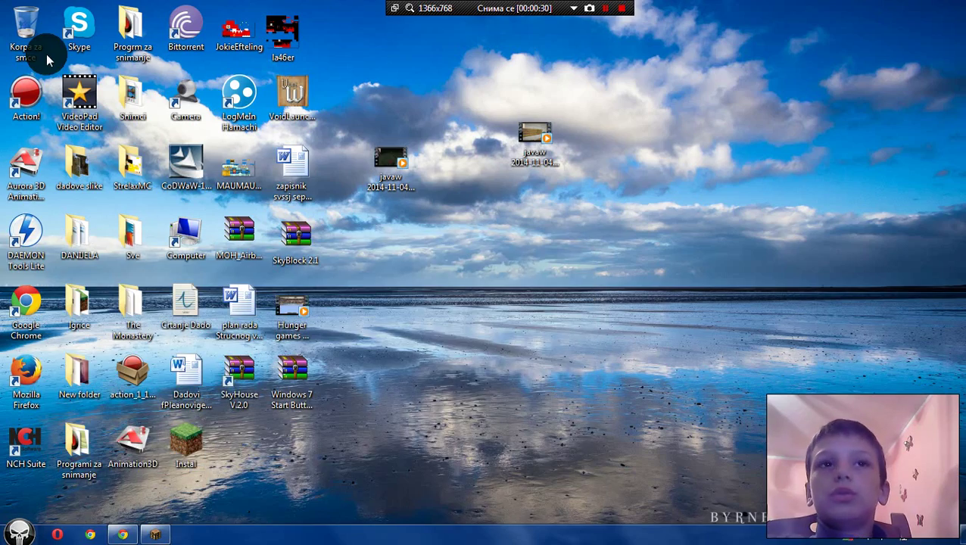
{"action": "left_click_drag", "start_coordinate": [286, 361], "coordinate": [628, 196]}
{"action": "left_click_drag", "start_coordinate": [523, 128], "coordinate": [379, 297]}
{"action": "left_click_drag", "start_coordinate": [390, 155], "coordinate": [378, 216]}
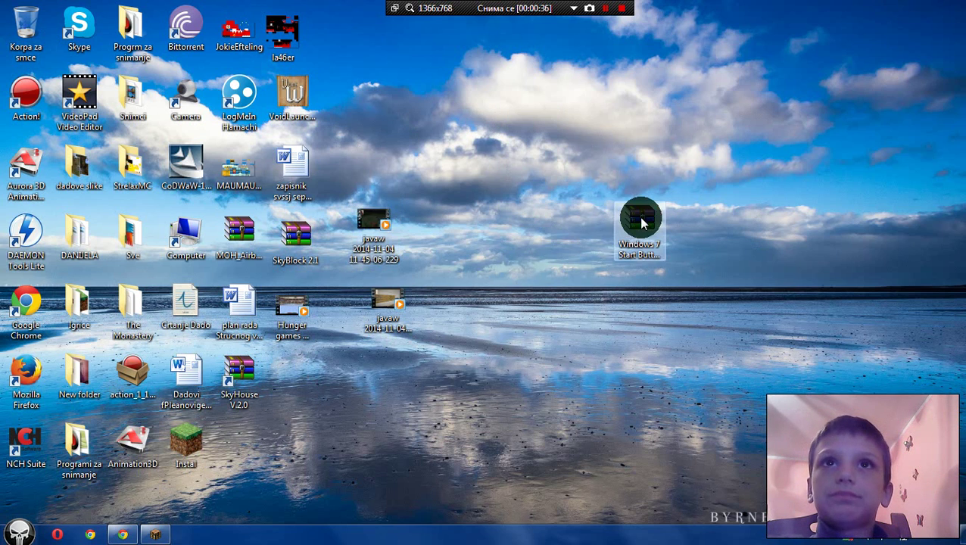
{"action": "left_click", "coordinate": [639, 218]}
{"action": "left_click_drag", "start_coordinate": [501, 197], "coordinate": [553, 188]}
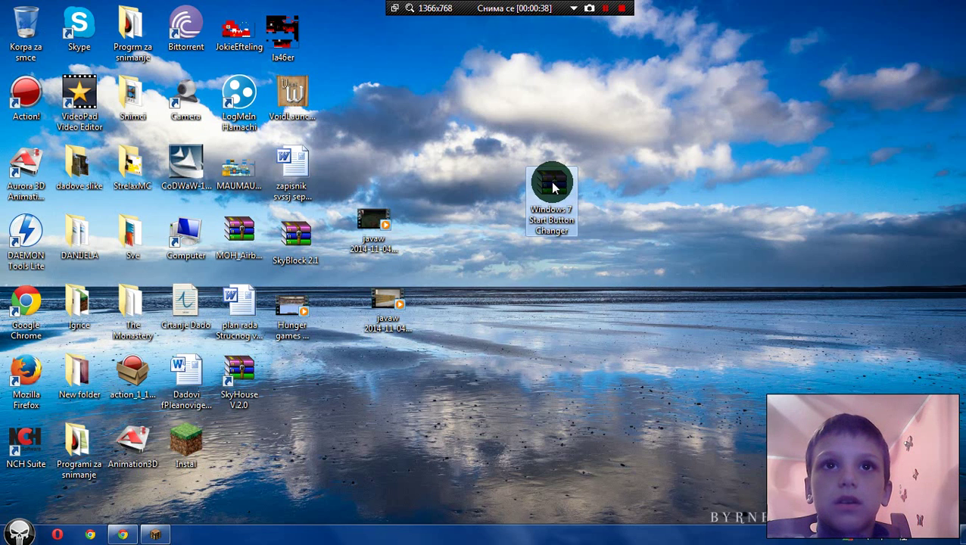
Close the archive viewer and extract the Windows 7 Start Button Changer archive directly onto the desktop.
{"action": "left_click", "coordinate": [494, 155]}
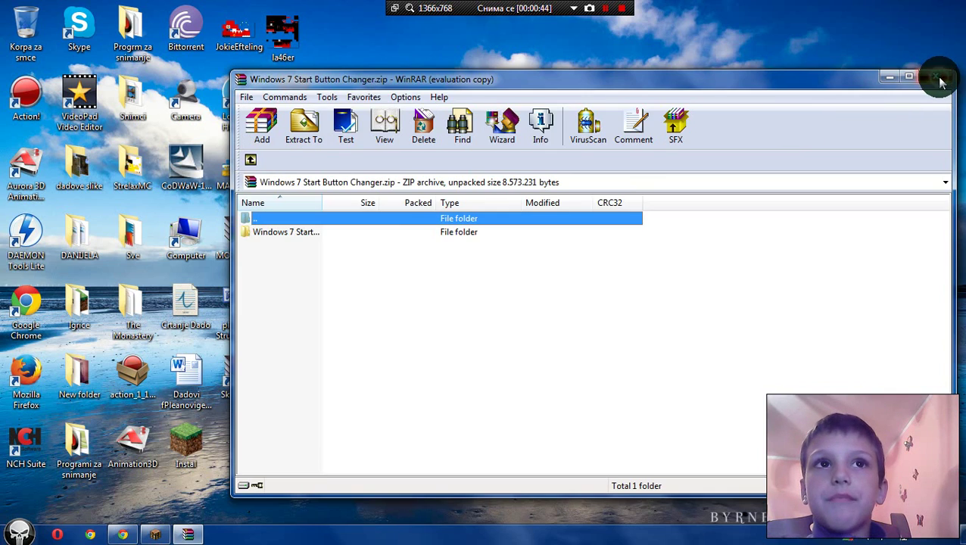
{"action": "left_click", "coordinate": [941, 82]}
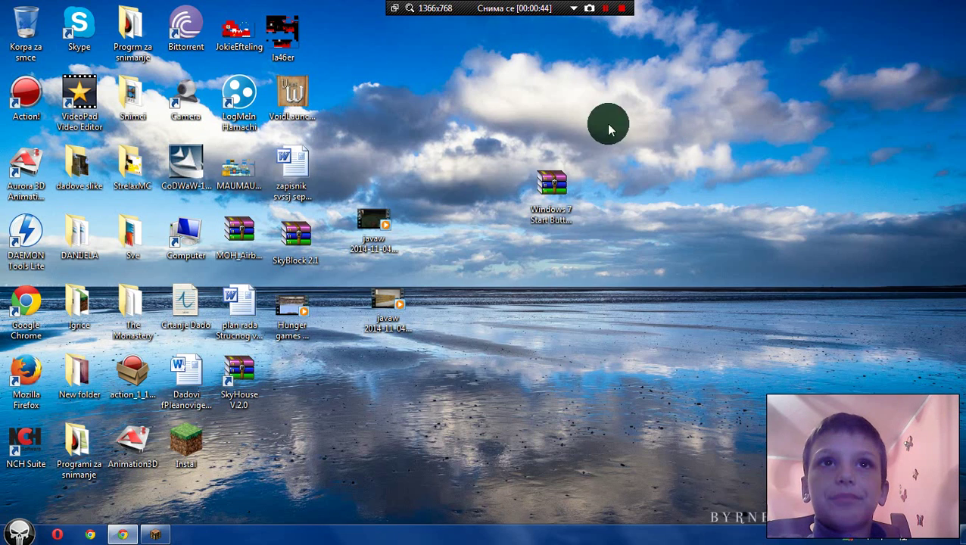
{"action": "left_click", "coordinate": [552, 183]}
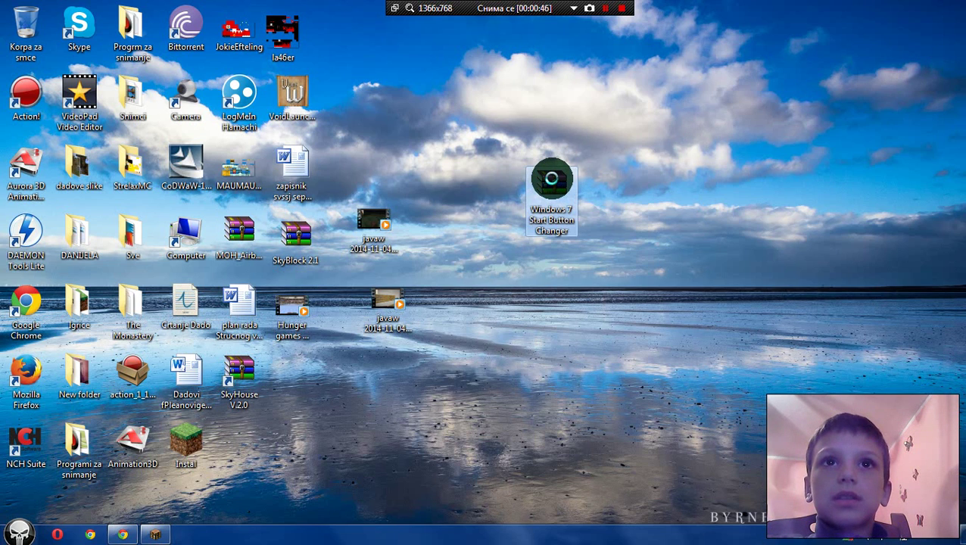
{"action": "right_click", "coordinate": [551, 180]}
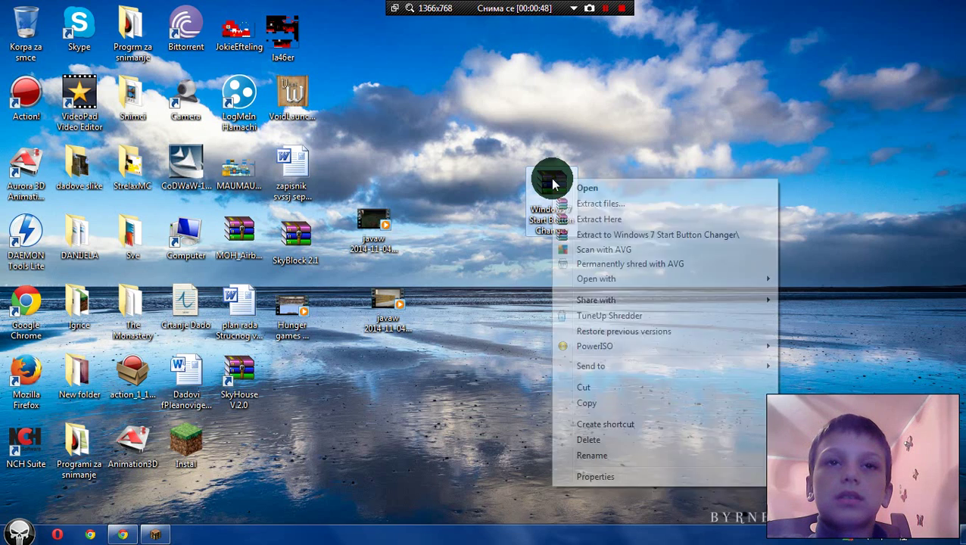
{"action": "left_click", "coordinate": [568, 219]}
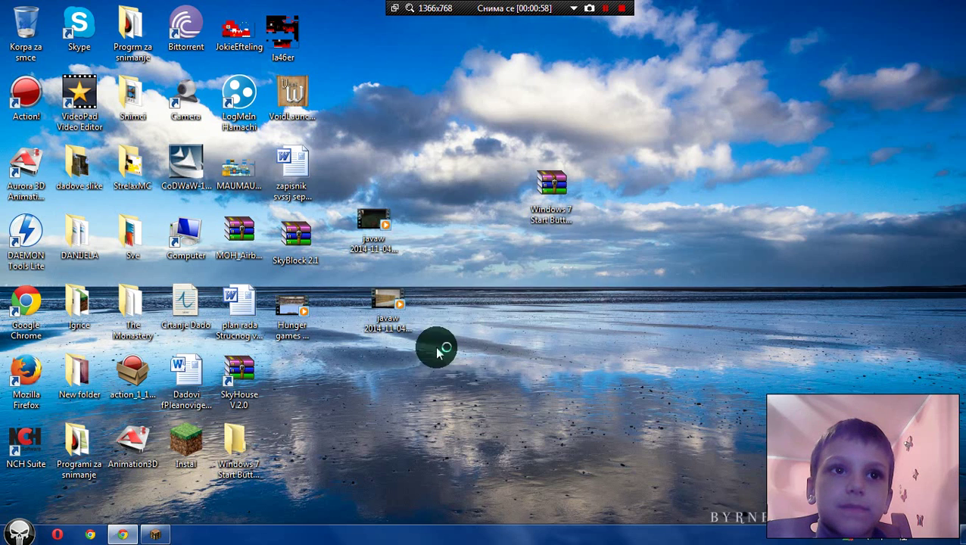
Place the extracted Windows 7 Start Button Changer folder beside its archive and shift the two javaw videos toward the other desktop icons.
{"action": "left_click_drag", "start_coordinate": [237, 448], "coordinate": [621, 224]}
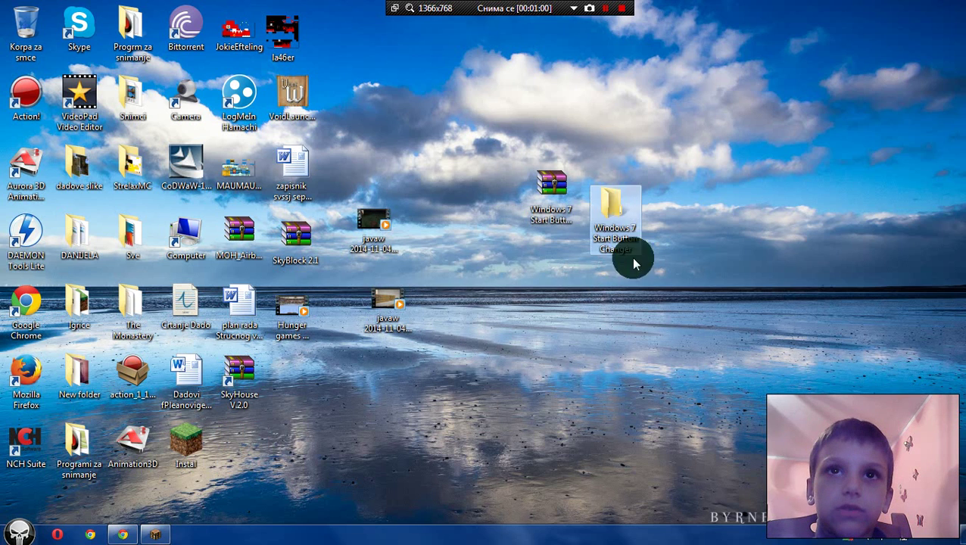
{"action": "left_click_drag", "start_coordinate": [371, 227], "coordinate": [307, 370]}
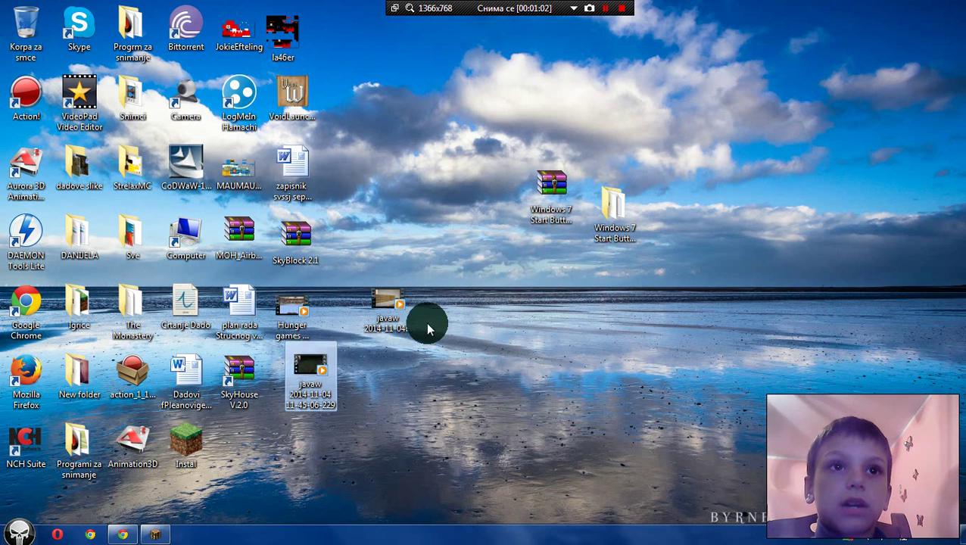
{"action": "left_click_drag", "start_coordinate": [389, 311], "coordinate": [373, 296]}
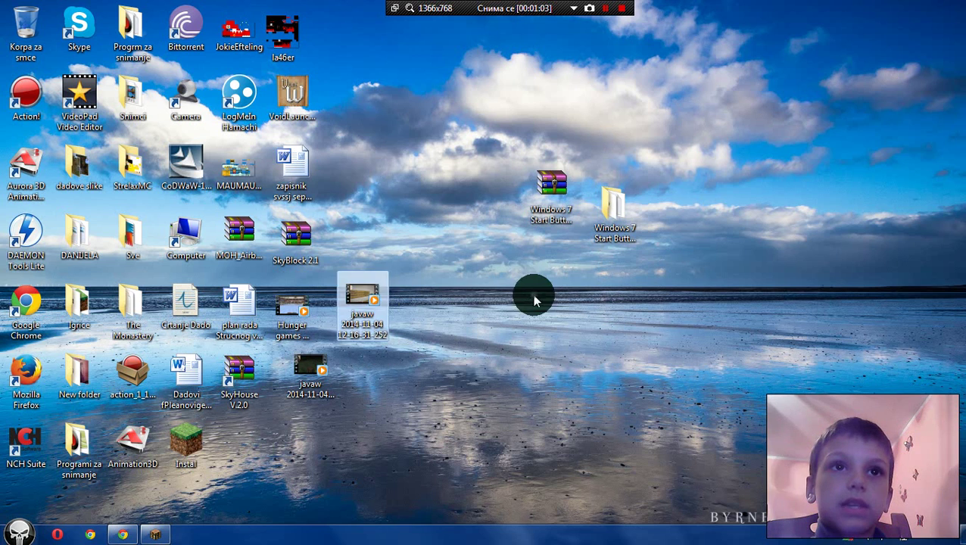
Run Windows 7 Start Button Changer v 2.6 from the extracted folder, accept the security warning and close the folder window.
{"action": "left_click", "coordinate": [616, 212]}
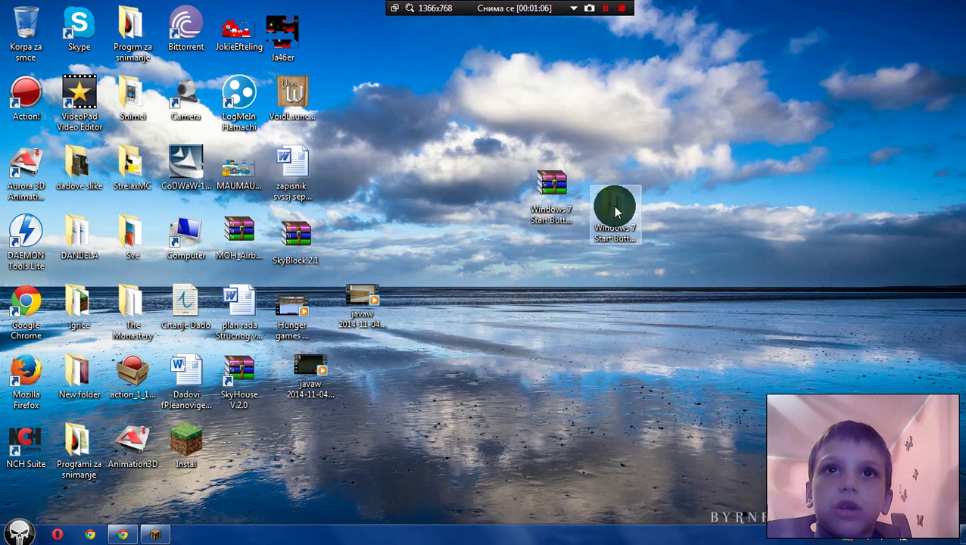
{"action": "double_click", "coordinate": [615, 212]}
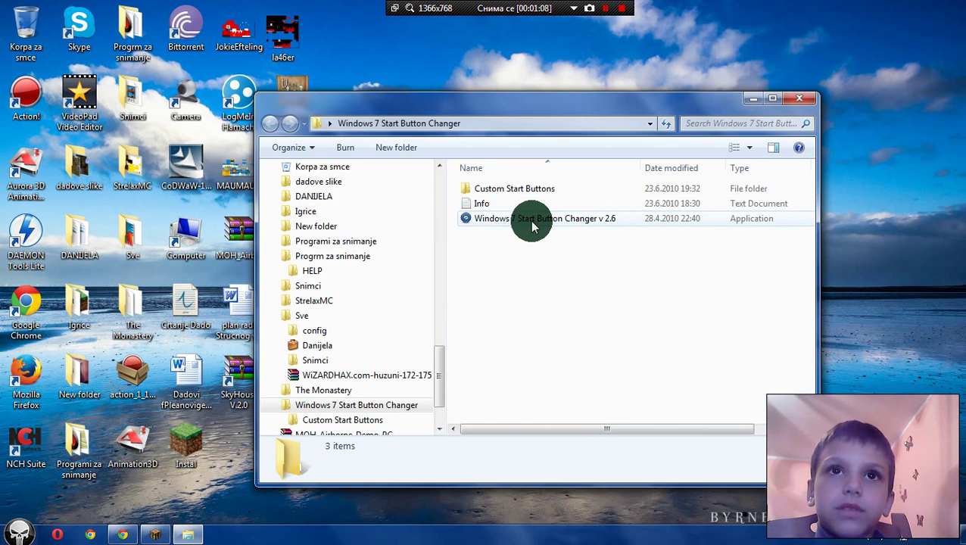
{"action": "double_click", "coordinate": [534, 220]}
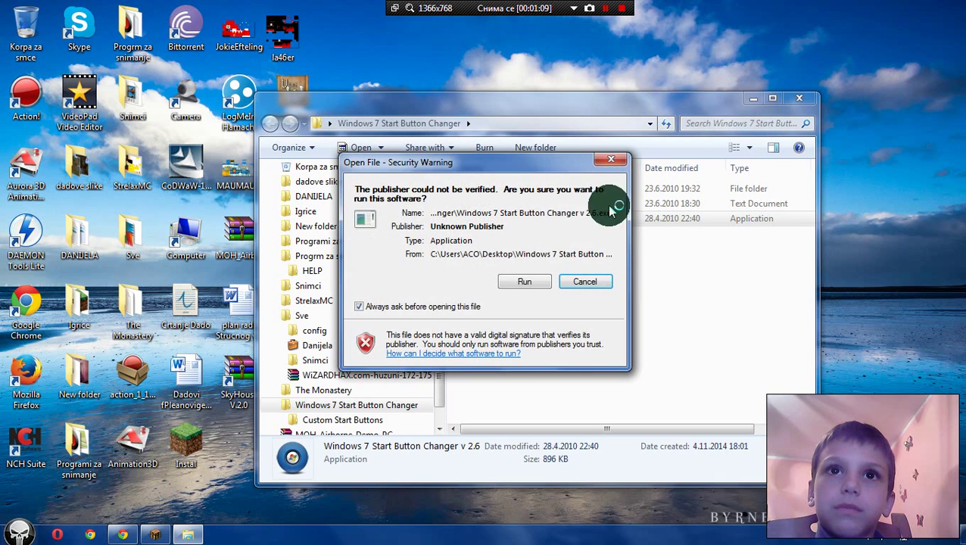
{"action": "left_click", "coordinate": [524, 280]}
{"action": "left_click", "coordinate": [799, 100]}
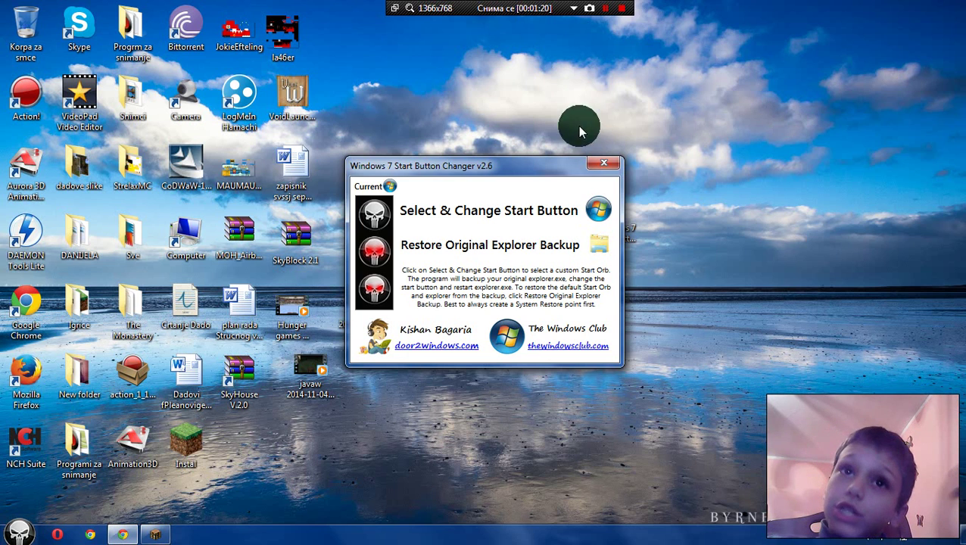
Change the start button to the 1033_6.Proper.Size bitmap from the Custom Start Buttons folder inside Windows 7 Start Button Changer on the desktop.
{"action": "left_click", "coordinate": [600, 212]}
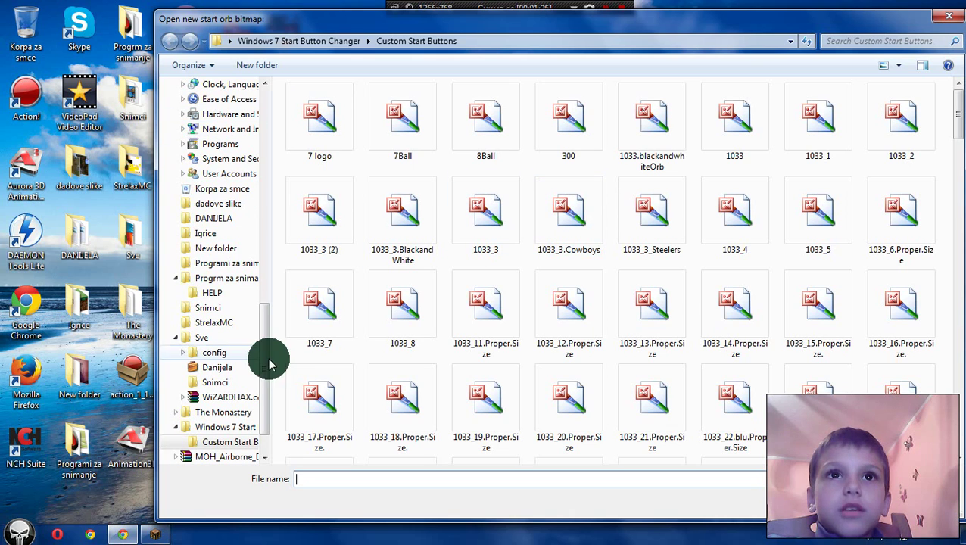
{"action": "left_click_drag", "start_coordinate": [270, 358], "coordinate": [269, 168]}
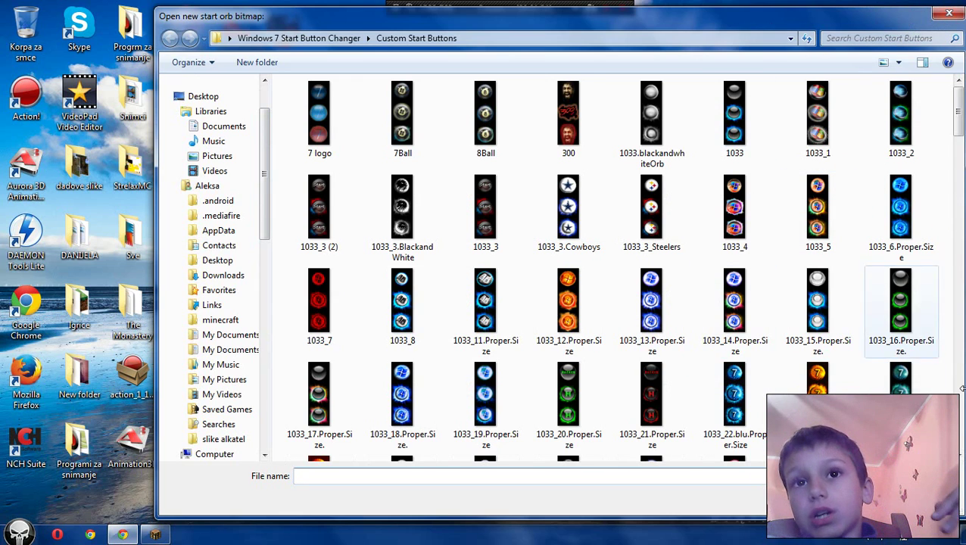
{"action": "left_click", "coordinate": [199, 97]}
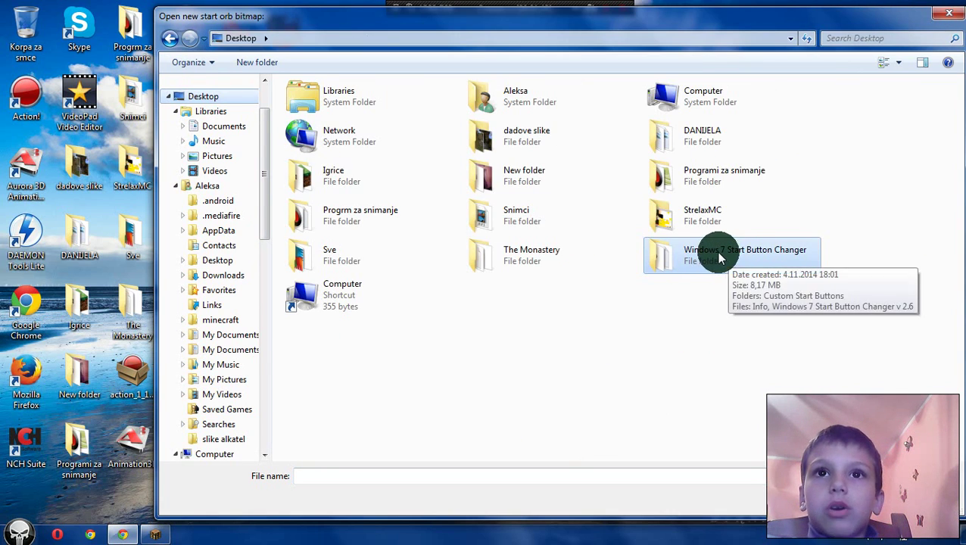
{"action": "double_click", "coordinate": [669, 256]}
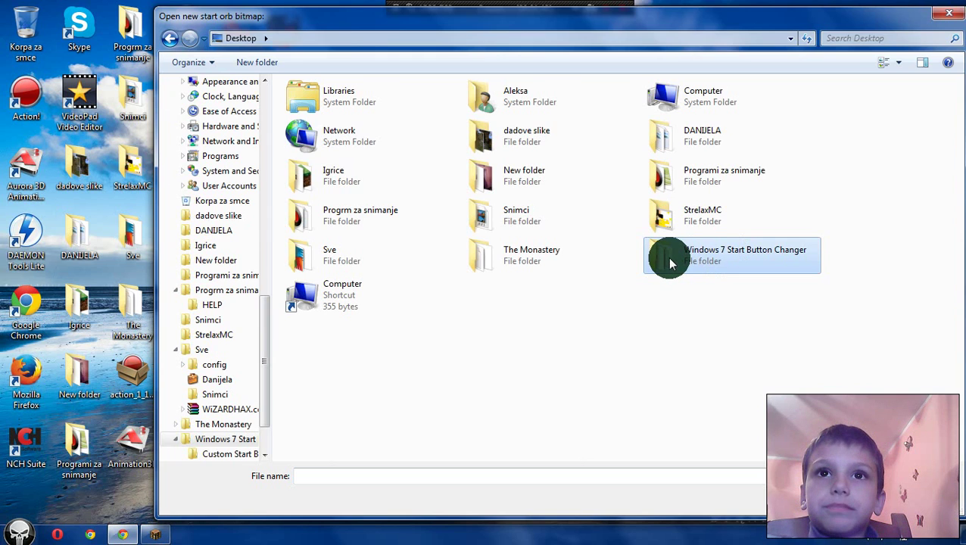
{"action": "double_click", "coordinate": [318, 104]}
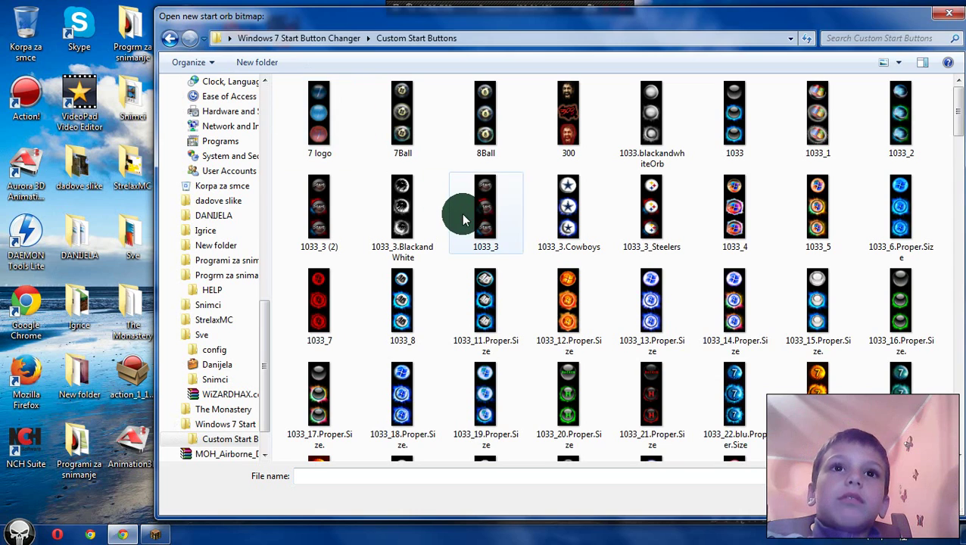
{"action": "left_click", "coordinate": [898, 204]}
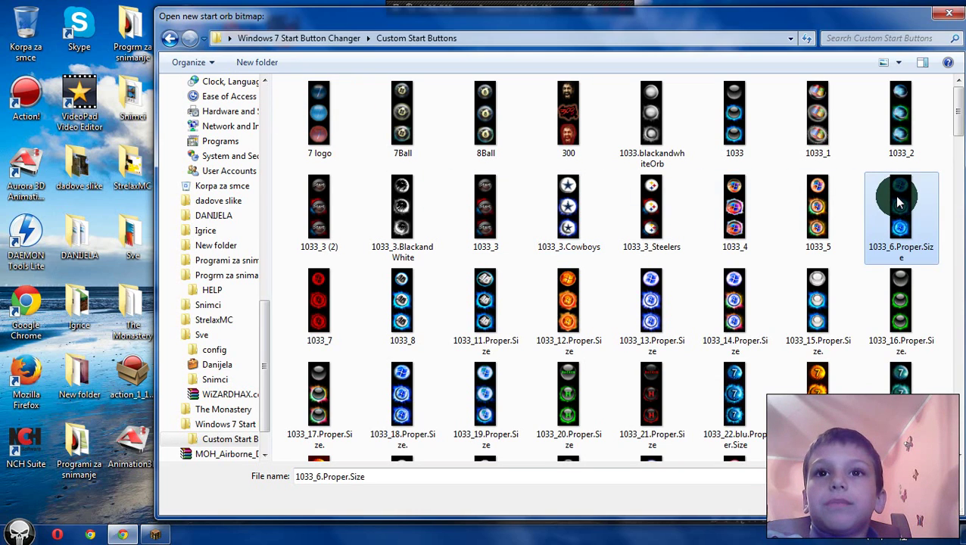
{"action": "double_click", "coordinate": [897, 200]}
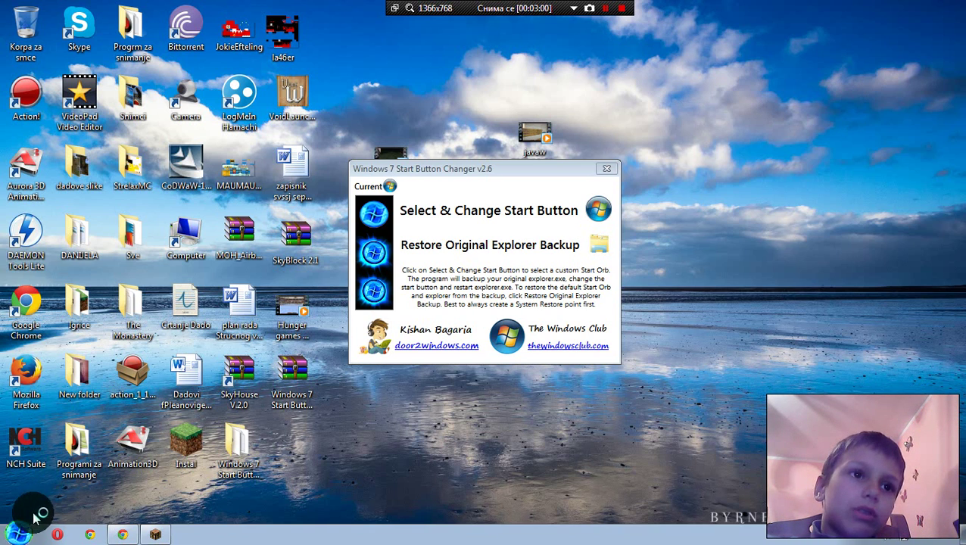
Open and close the Start menu to check how the new start button looks and behaves.
{"action": "left_click", "coordinate": [9, 534]}
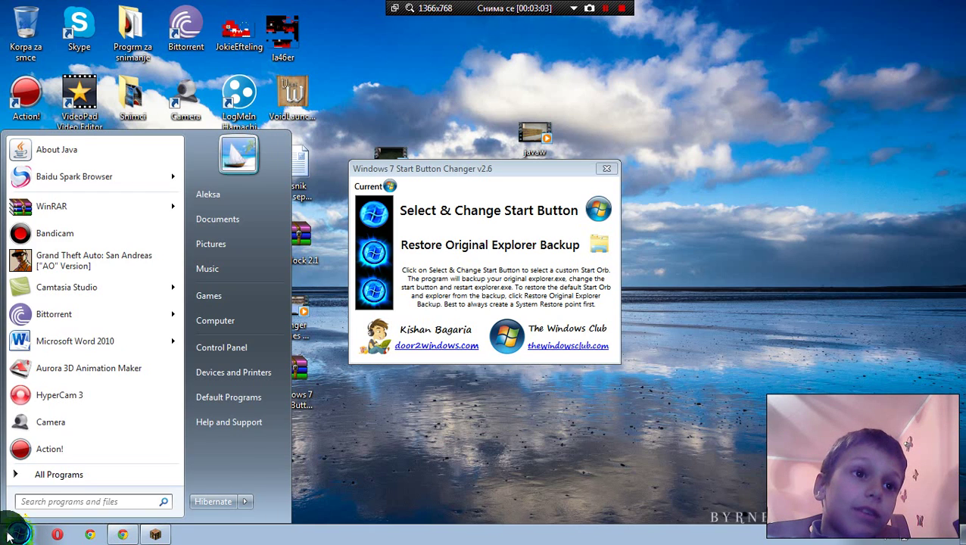
{"action": "left_click", "coordinate": [9, 535]}
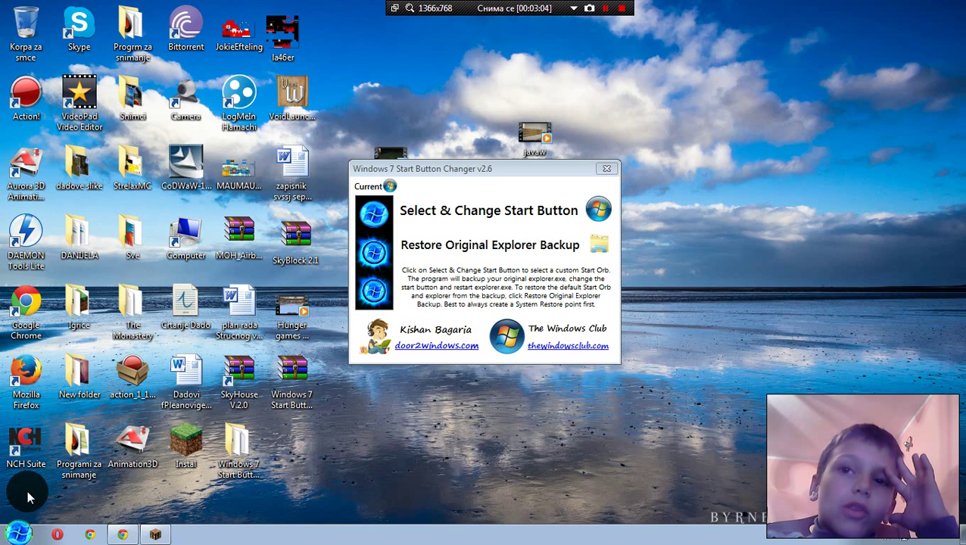